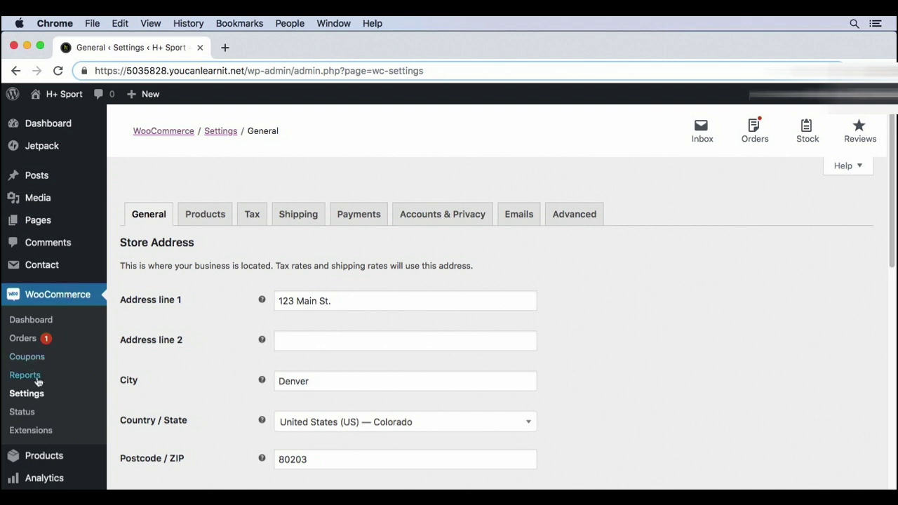
Disable automated taxes in the store's tax settings and save the changes.
{"action": "left_click", "coordinate": [251, 216]}
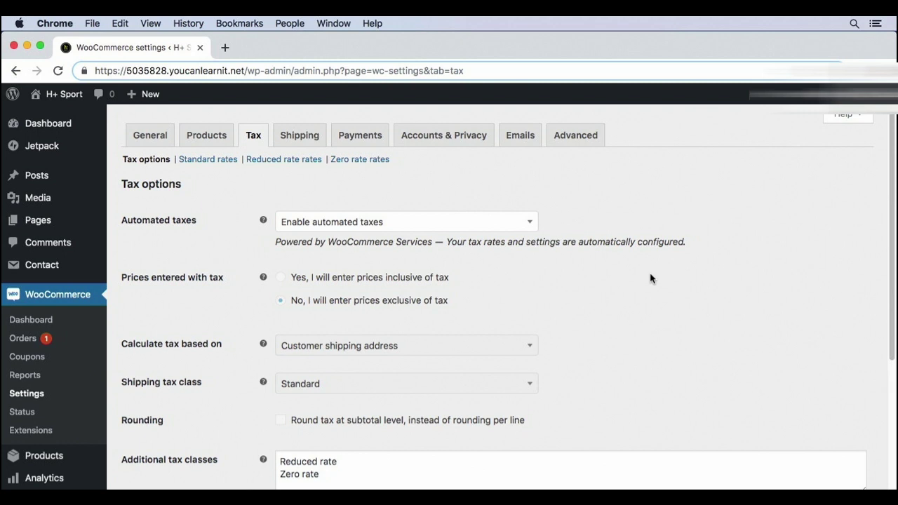
{"action": "left_click", "coordinate": [397, 222]}
{"action": "left_click", "coordinate": [393, 241]}
{"action": "scroll", "coordinate": [581, 254], "scroll_direction": "down", "scroll_amount": 5}
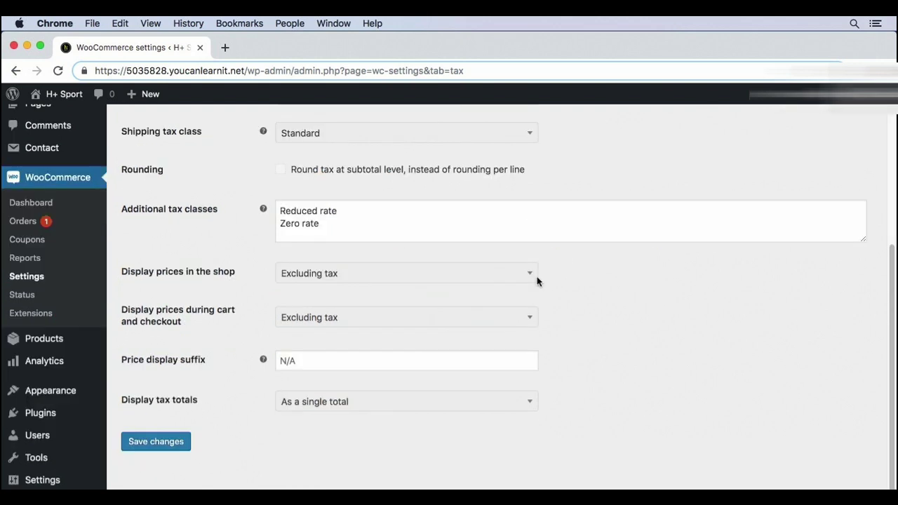
{"action": "left_click", "coordinate": [144, 446]}
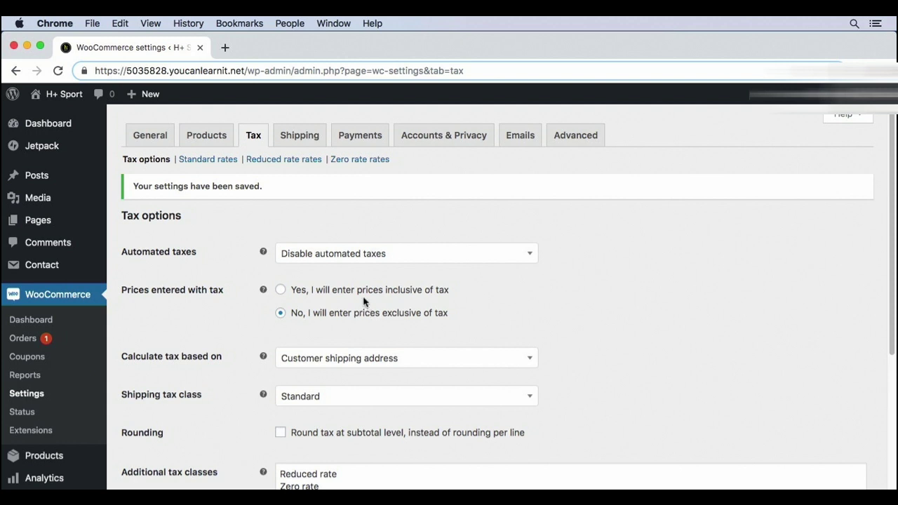
Check the options for entering prices with or without tax and the address choices for calculating tax.
{"action": "left_click", "coordinate": [363, 293]}
{"action": "left_click", "coordinate": [397, 313]}
{"action": "scroll", "coordinate": [387, 317], "scroll_direction": "down", "scroll_amount": 5}
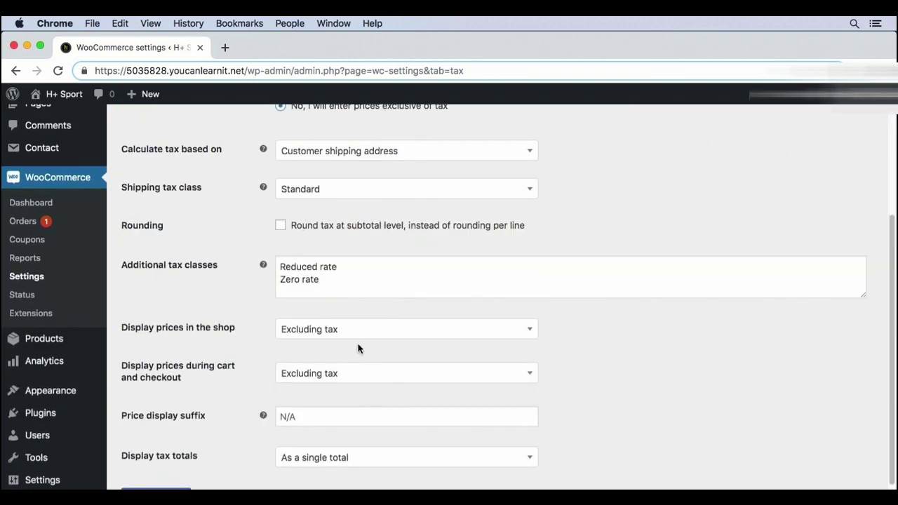
{"action": "scroll", "coordinate": [659, 395], "scroll_direction": "up", "scroll_amount": 2}
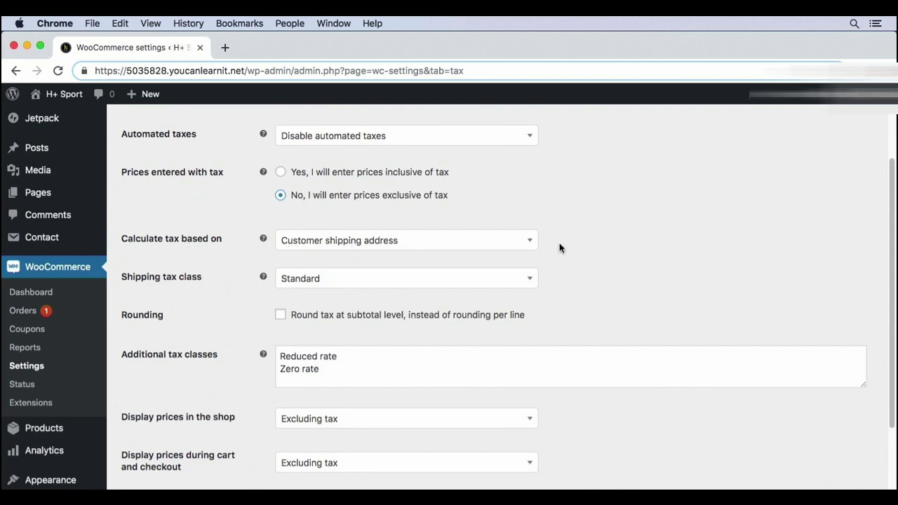
{"action": "left_click", "coordinate": [493, 246]}
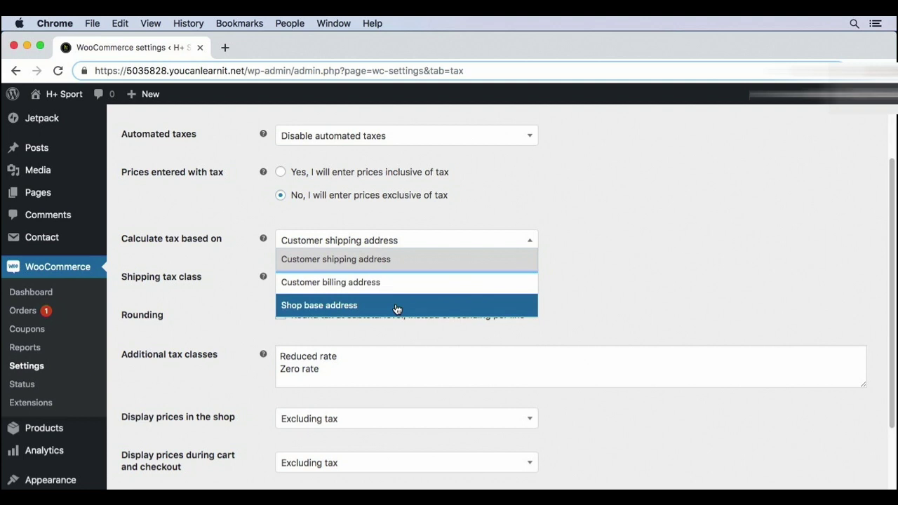
{"action": "left_click", "coordinate": [658, 261]}
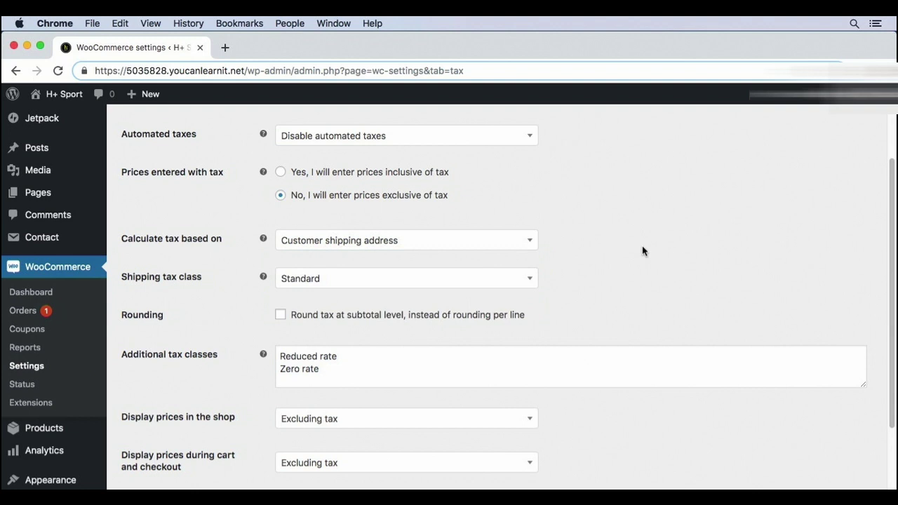
Examine the choices available for displaying tax totals.
{"action": "scroll", "coordinate": [642, 247], "scroll_direction": "down", "scroll_amount": 5}
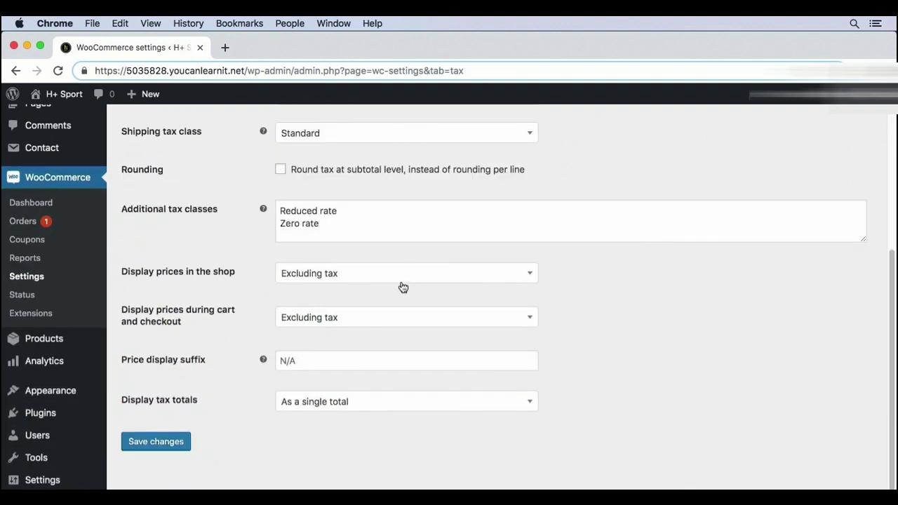
{"action": "left_click", "coordinate": [377, 402]}
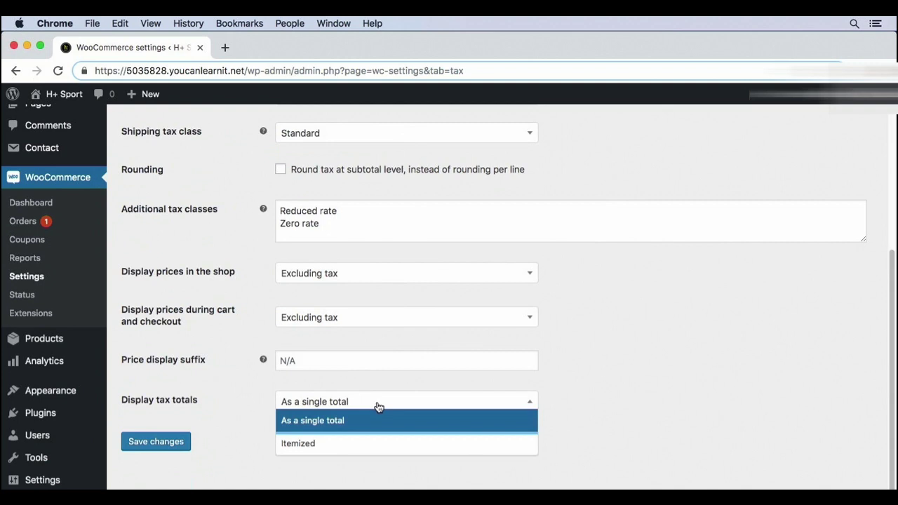
{"action": "left_click", "coordinate": [377, 403]}
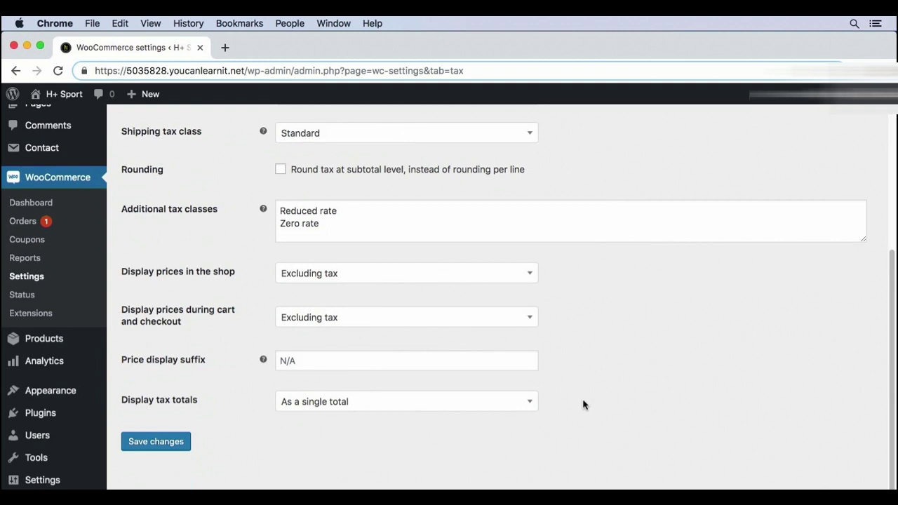
{"action": "left_click", "coordinate": [473, 398]}
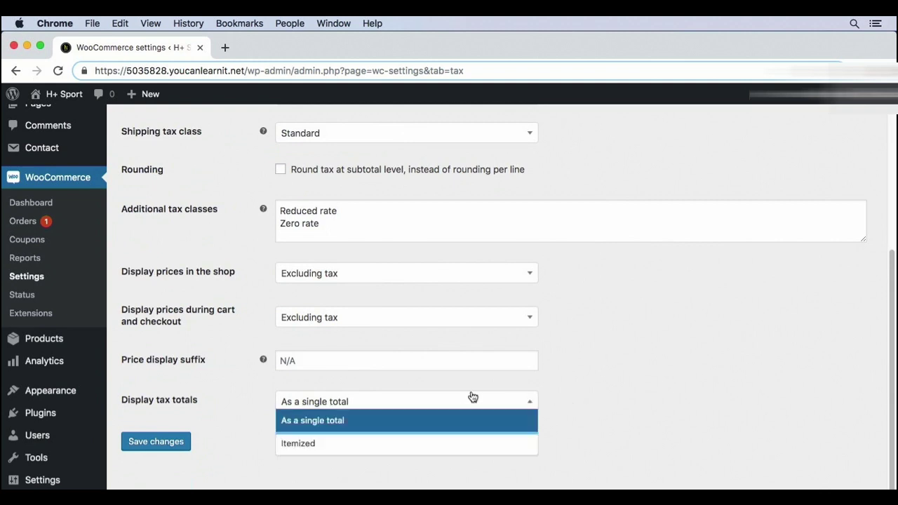
{"action": "left_click", "coordinate": [585, 400]}
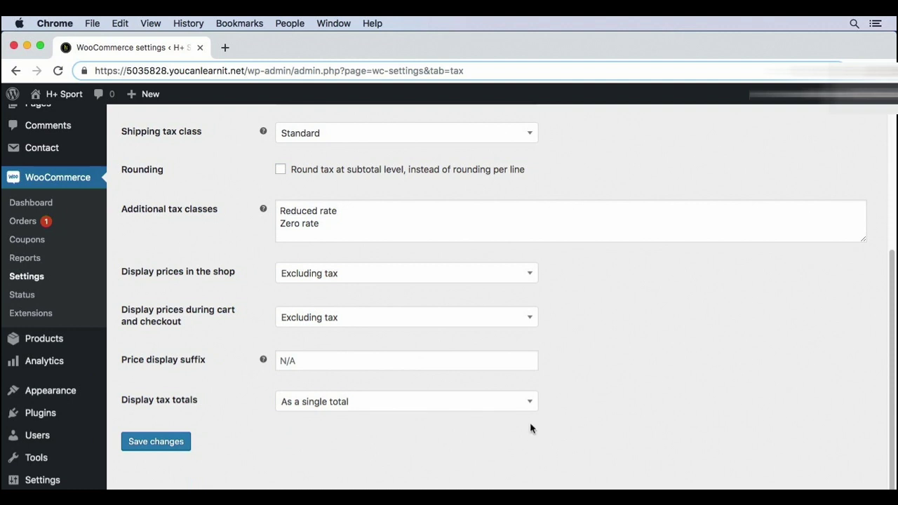
Add a standard tax rate for country US and state CA with rate 2.000 and tax name CA Tax.
{"action": "scroll", "coordinate": [231, 181], "scroll_direction": "up", "scroll_amount": 5}
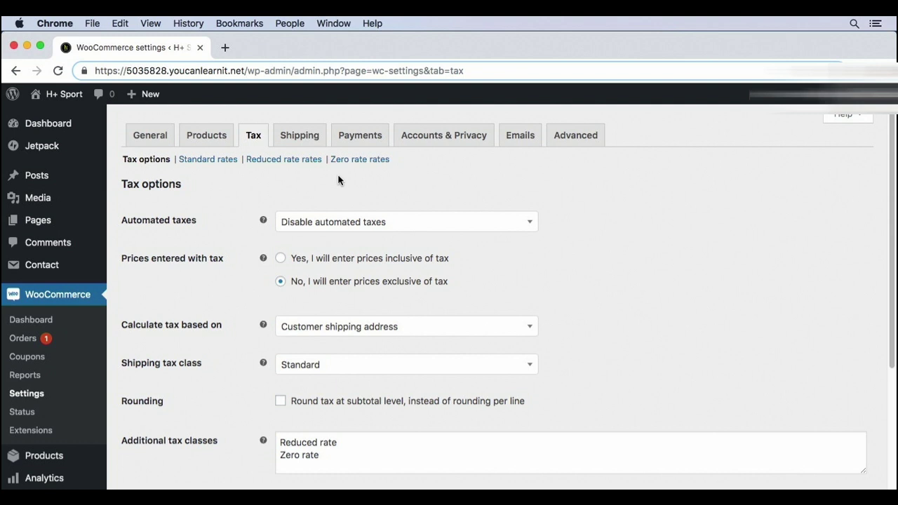
{"action": "left_click", "coordinate": [216, 159]}
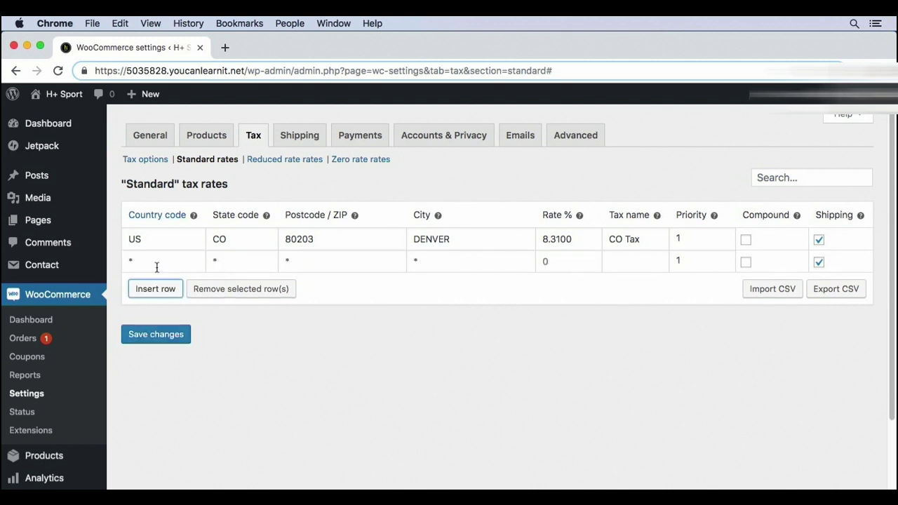
{"action": "left_click", "coordinate": [173, 263]}
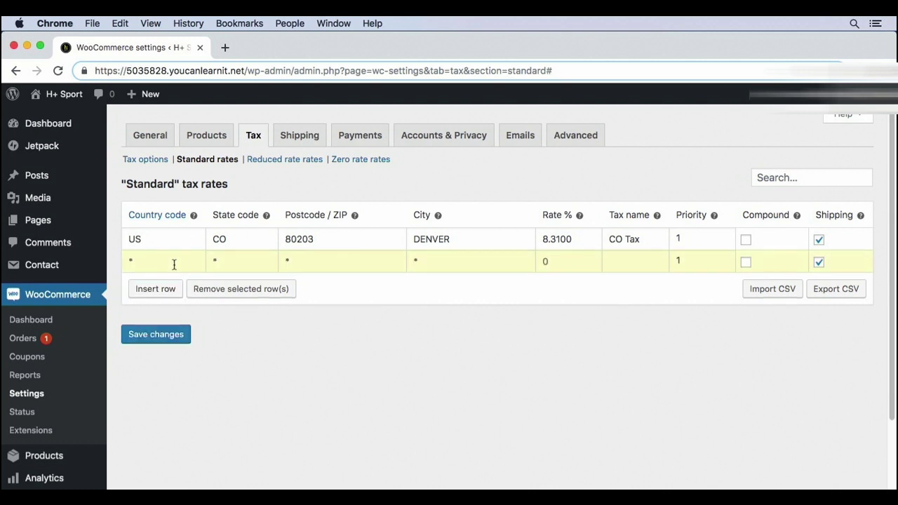
{"action": "type", "text": "US"}
{"action": "key", "text": "Tab"}
{"action": "mouse_move", "coordinate": [195, 217]}
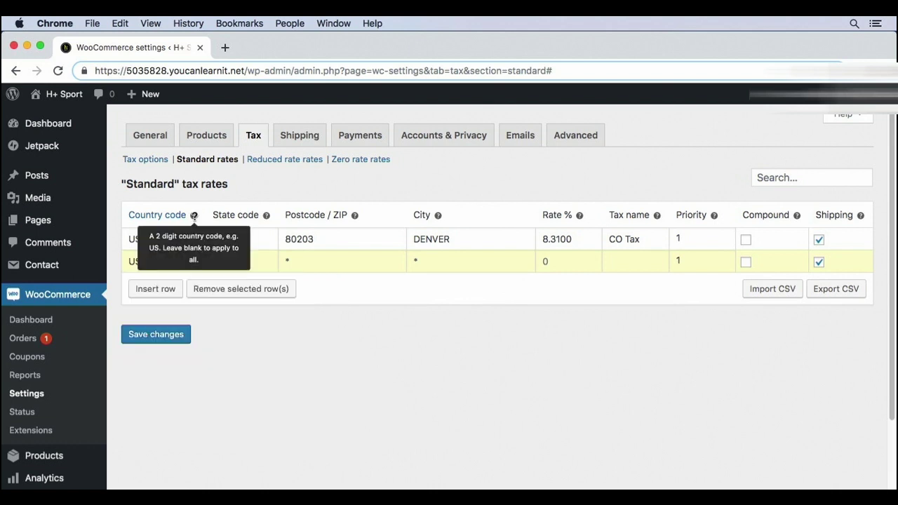
{"action": "type", "text": "CA"}
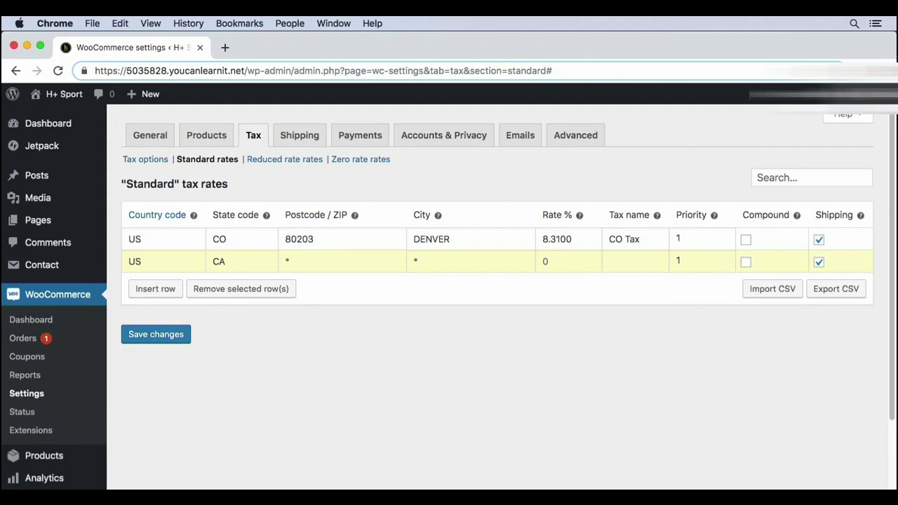
{"action": "left_click", "coordinate": [556, 263]}
{"action": "type", "text": "2.000"}
{"action": "type", "text": "CA Tax"}
{"action": "left_click", "coordinate": [252, 264]}
Add a standard rate for US, CA, postcode 90210 at 0.500, named 90210 Tax with priority 2, and save the rates.
{"action": "left_click", "coordinate": [164, 289]}
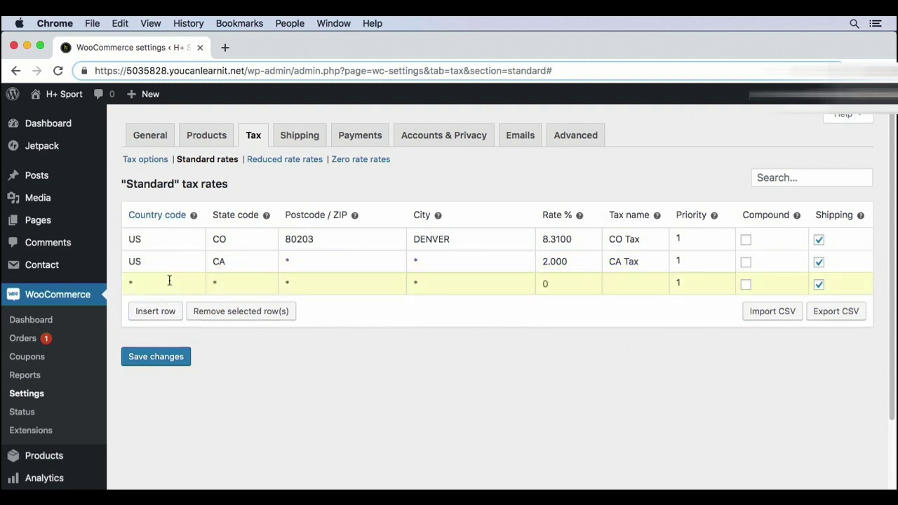
{"action": "type", "text": "US"}
{"action": "key", "text": "Tab"}
{"action": "type", "text": "CA"}
{"action": "type", "text": "90210"}
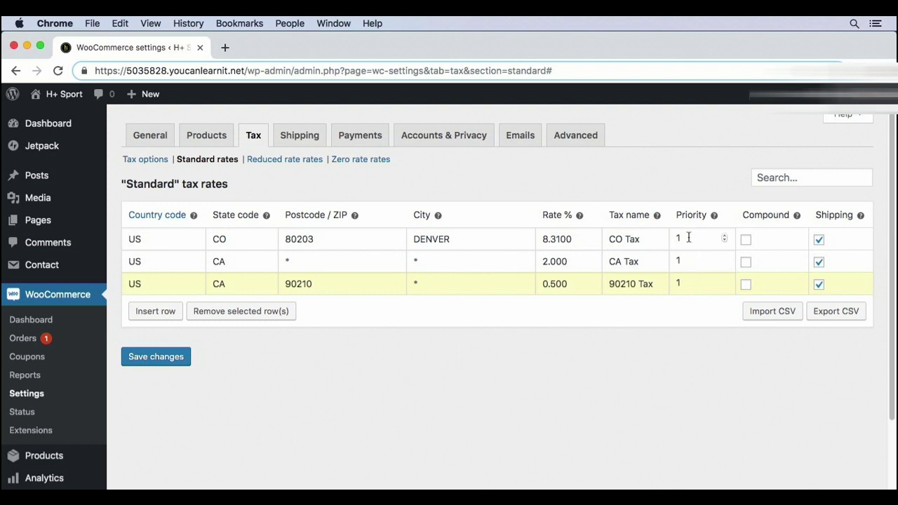
{"action": "left_click", "coordinate": [725, 280]}
{"action": "left_click", "coordinate": [167, 358]}
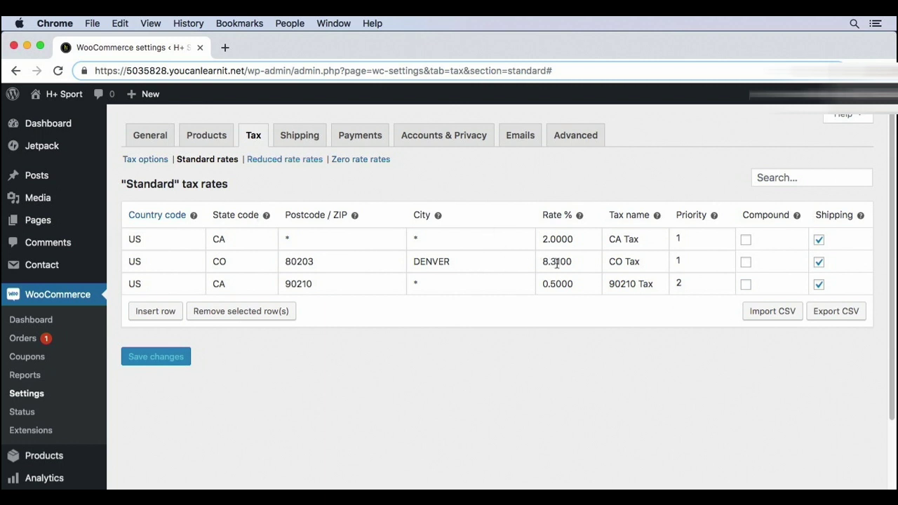
Add a reduced rate row for country US, state CO, postcode 80203 and city DENVER.
{"action": "left_click", "coordinate": [284, 159]}
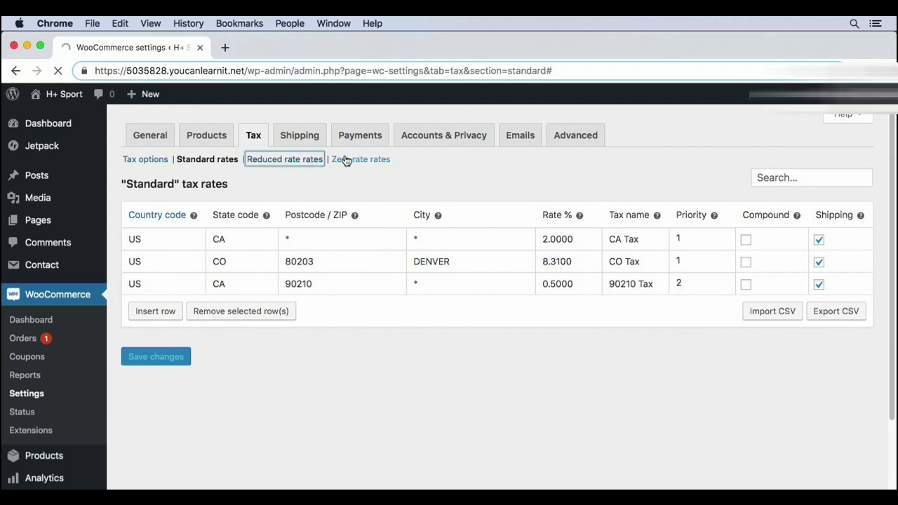
{"action": "left_click", "coordinate": [156, 270]}
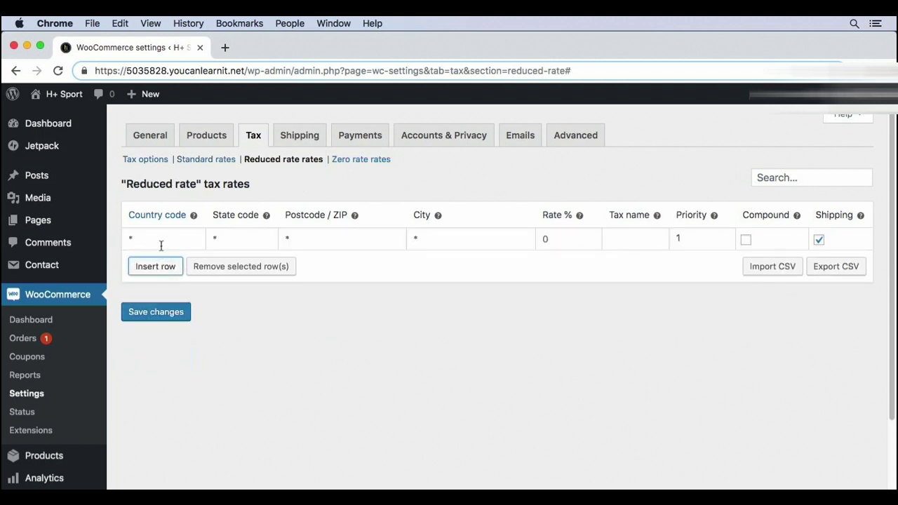
{"action": "left_click", "coordinate": [160, 239]}
{"action": "type", "text": "US"}
{"action": "key", "text": "Tab"}
{"action": "type", "text": "CO"}
{"action": "key", "text": "Tab"}
{"action": "type", "text": "80203"}
{"action": "key", "text": "Tab"}
{"action": "type", "text": "DENVER"}
Set the Denver reduced rate to 4.31 with tax name CO Tax and save the rates.
{"action": "key", "text": "Tab"}
{"action": "type", "text": "4.31"}
{"action": "key", "text": "Tab"}
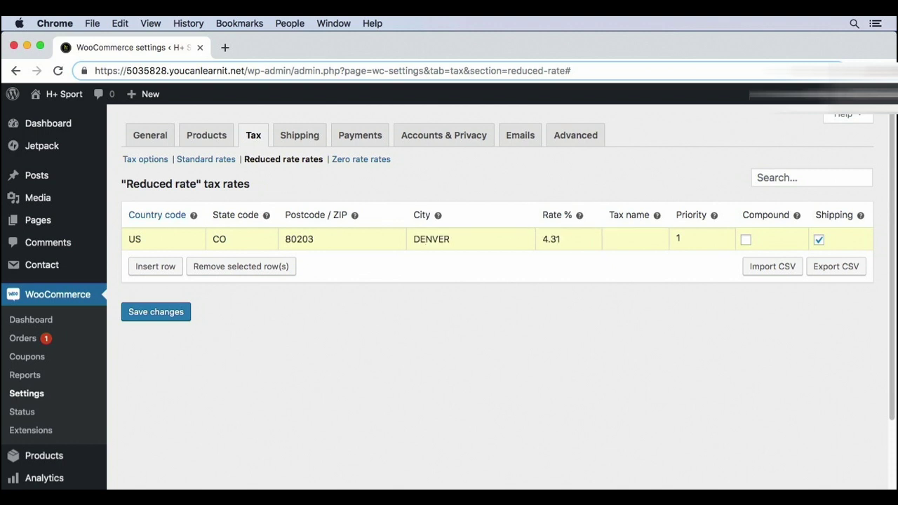
{"action": "type", "text": "CO Tax"}
{"action": "left_click", "coordinate": [157, 317]}
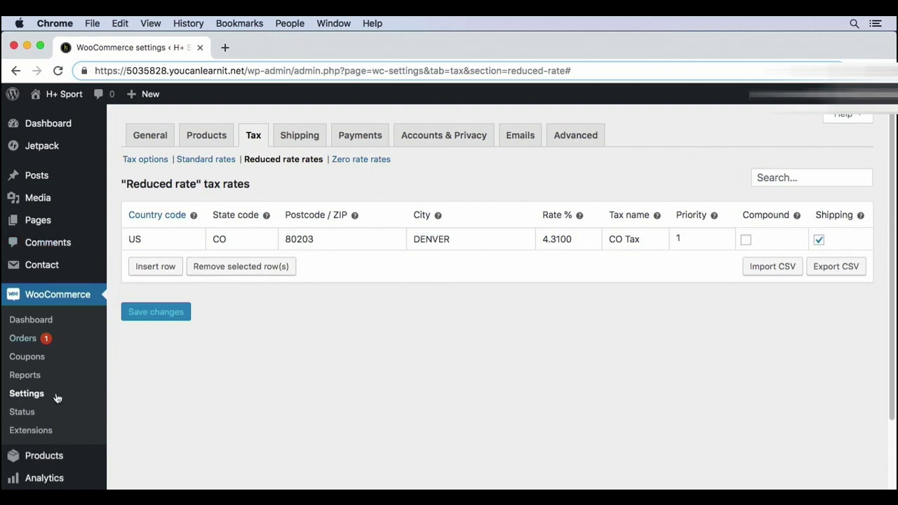
Change the tax class of the B-Complex product and update the product.
{"action": "left_click", "coordinate": [46, 459]}
{"action": "scroll", "coordinate": [270, 413], "scroll_direction": "down", "scroll_amount": 4}
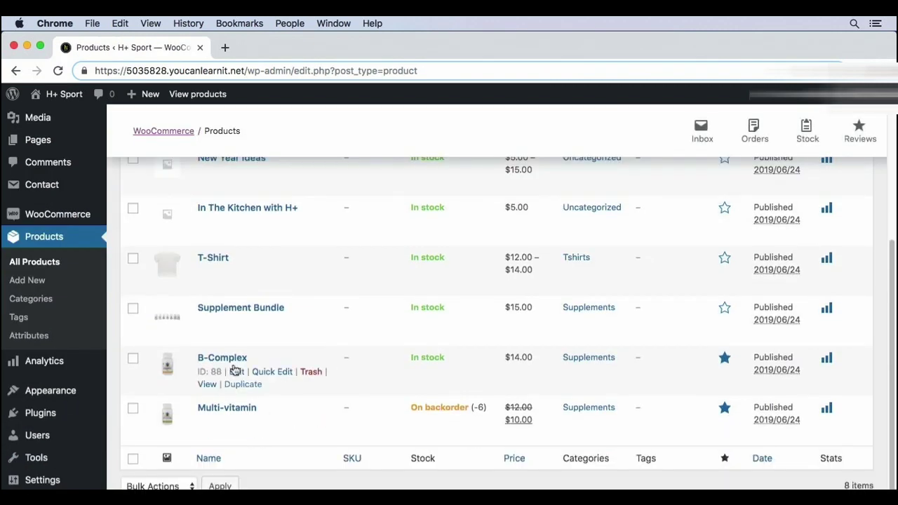
{"action": "left_click", "coordinate": [231, 359]}
{"action": "scroll", "coordinate": [372, 342], "scroll_direction": "down", "scroll_amount": 5}
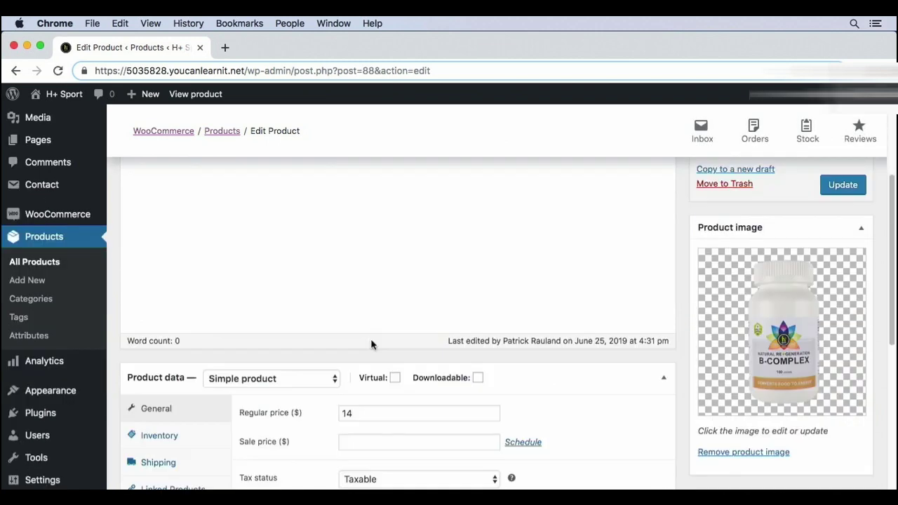
{"action": "left_click", "coordinate": [383, 374]}
{"action": "left_click", "coordinate": [379, 387]}
{"action": "scroll", "coordinate": [533, 381], "scroll_direction": "up", "scroll_amount": 4}
{"action": "left_click", "coordinate": [827, 294]}
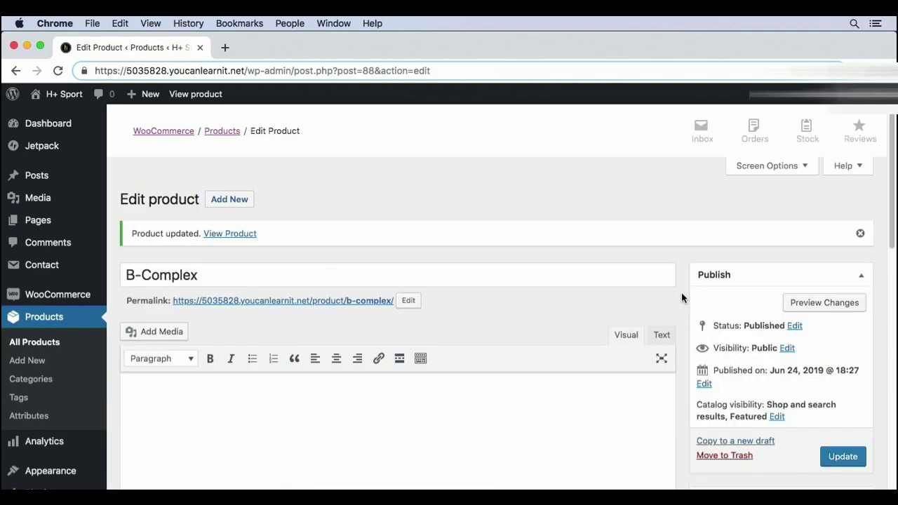
{"action": "scroll", "coordinate": [681, 298], "scroll_direction": "down", "scroll_amount": 5}
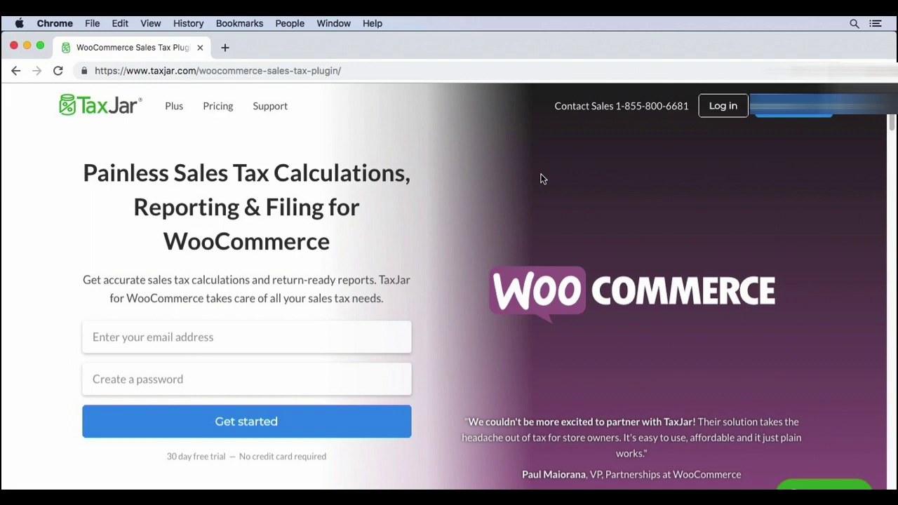
Compare TaxJar's Basic and Plus pricing plans, and bring up the Colorado Sales Tax Guide for Businesses.
{"action": "left_click", "coordinate": [219, 109]}
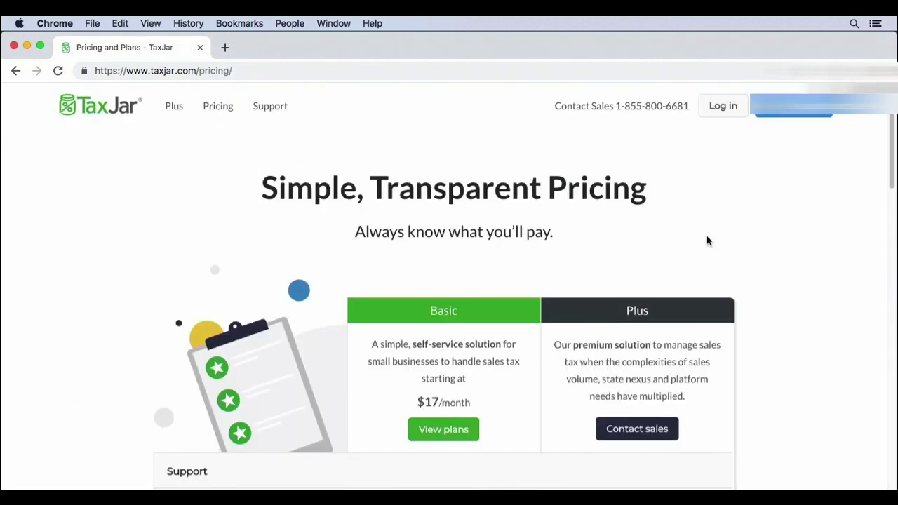
{"action": "scroll", "coordinate": [800, 291], "scroll_direction": "down", "scroll_amount": 2}
{"action": "scroll", "coordinate": [799, 292], "scroll_direction": "down", "scroll_amount": 2}
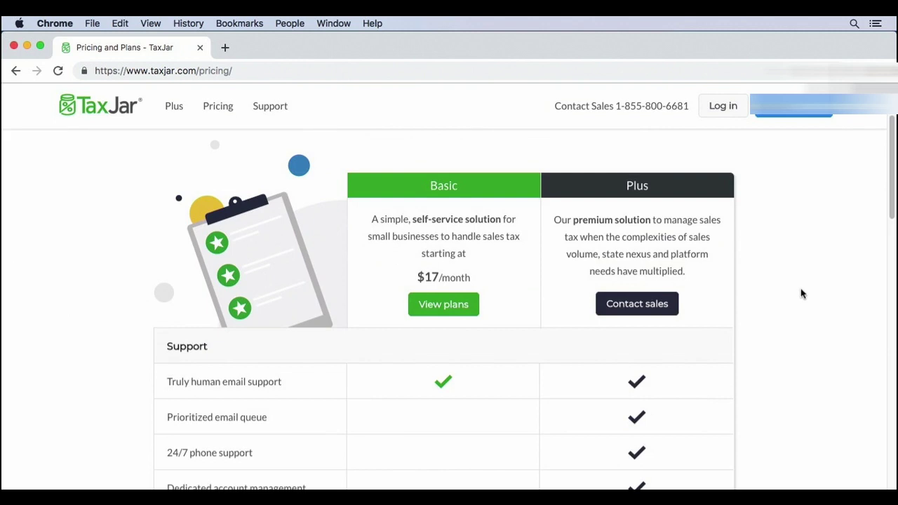
{"action": "scroll", "coordinate": [802, 294], "scroll_direction": "down", "scroll_amount": 1}
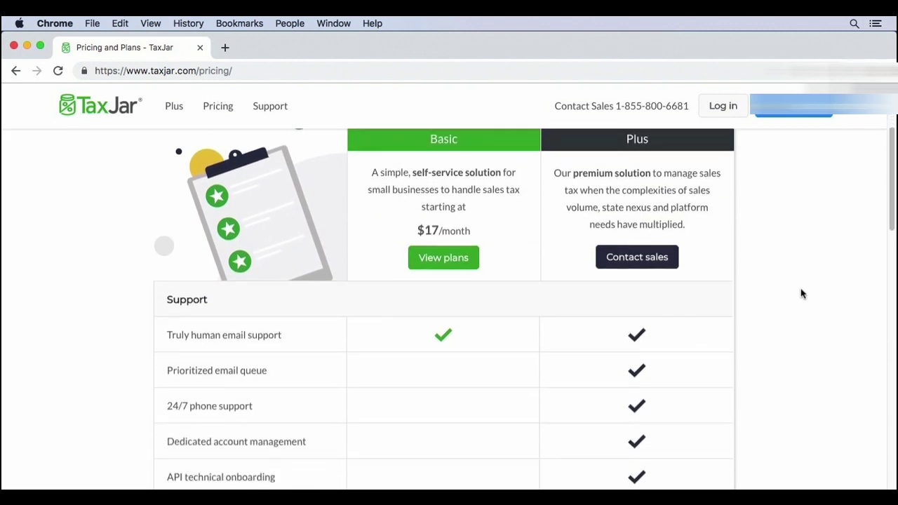
{"action": "scroll", "coordinate": [802, 293], "scroll_direction": "down", "scroll_amount": 4}
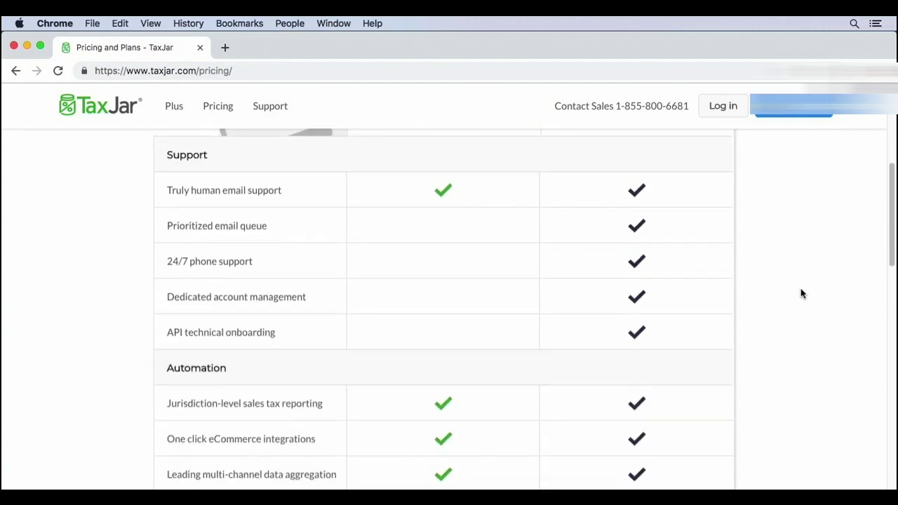
{"action": "scroll", "coordinate": [802, 293], "scroll_direction": "down", "scroll_amount": 6}
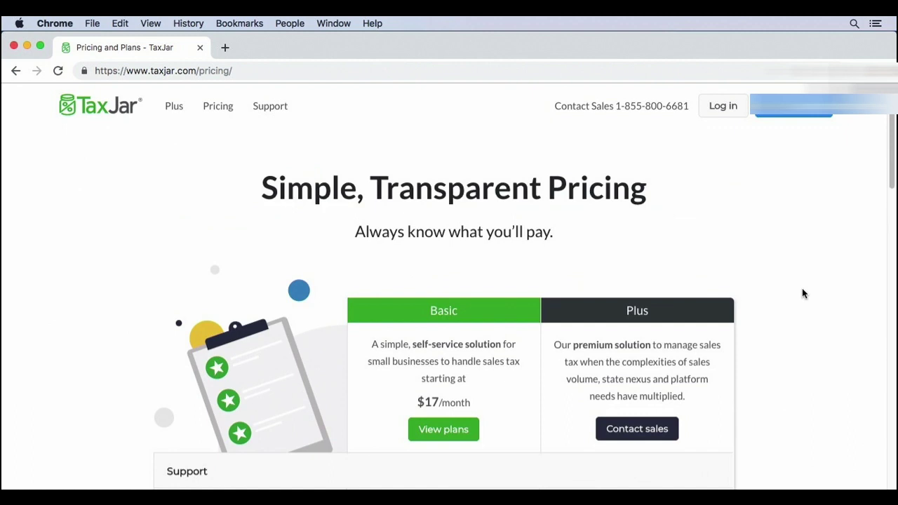
{"action": "left_click", "coordinate": [289, 45]}
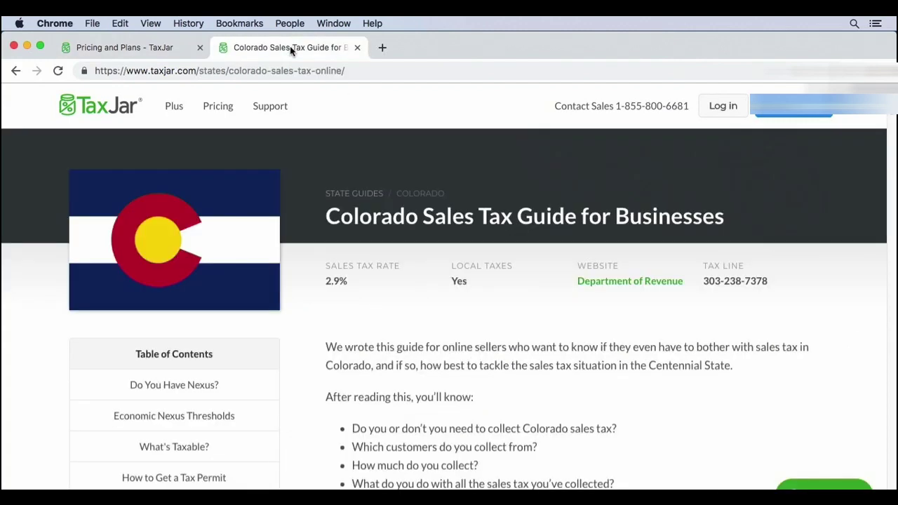